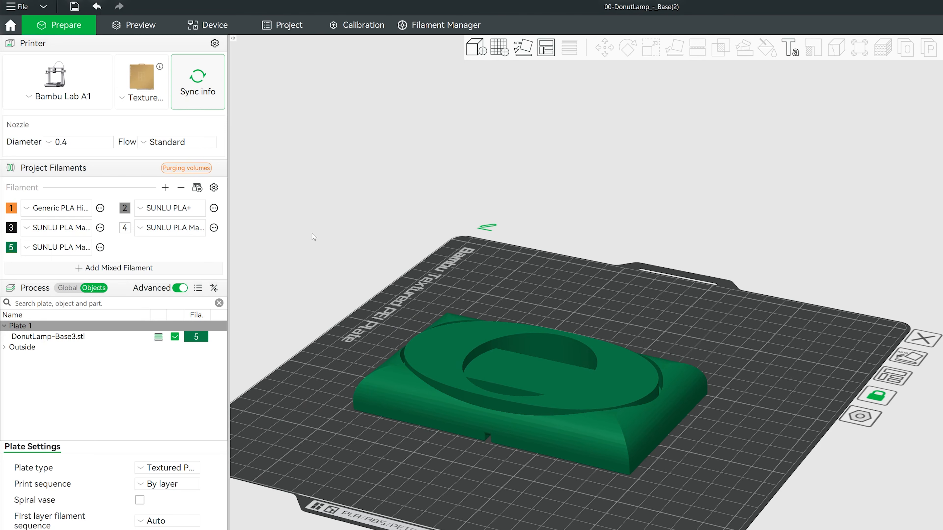
Step: Examine the lamp base on the plate from several angles and up close around its central recess
drag(320, 266, 467, 276)
scroll(407, 300, up, 4)
right_drag(476, 189, 716, 161)
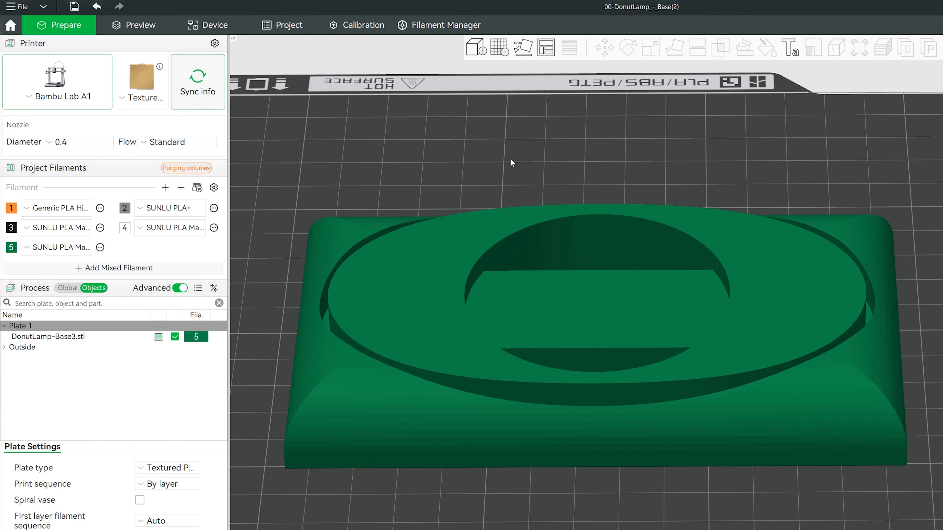
drag(529, 150, 637, 310)
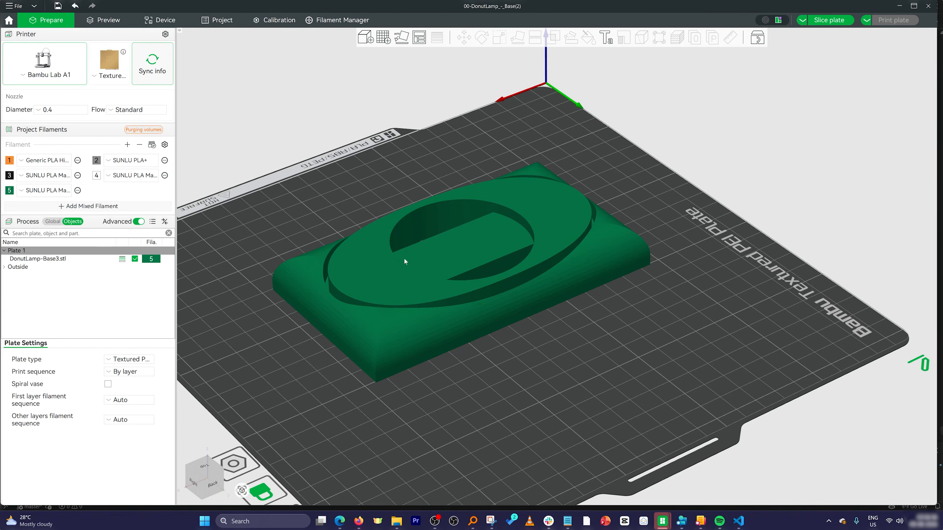
drag(509, 279, 559, 159)
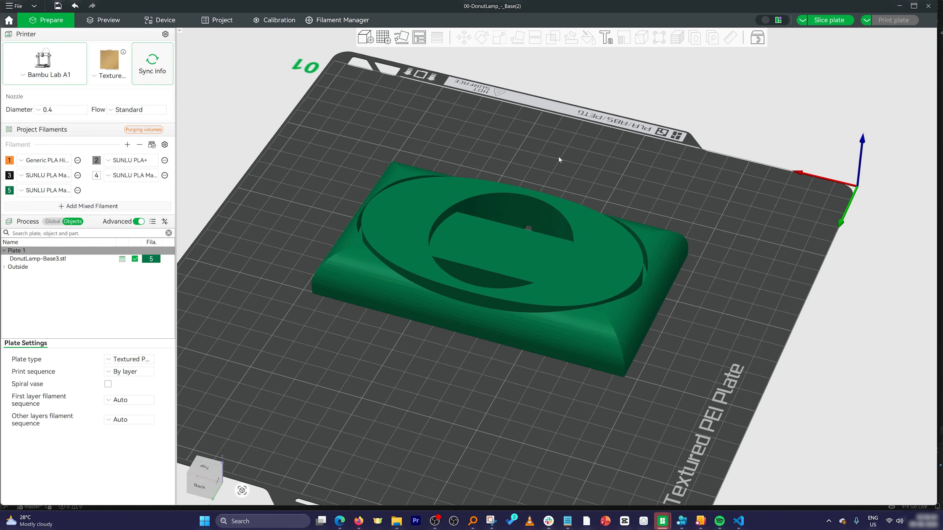
scroll(558, 156, up, 5)
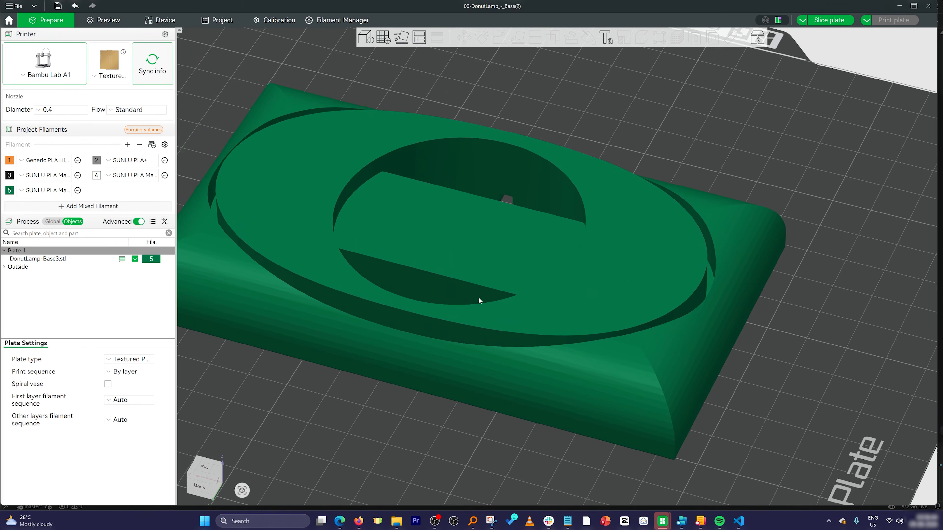
scroll(477, 299, down, 5)
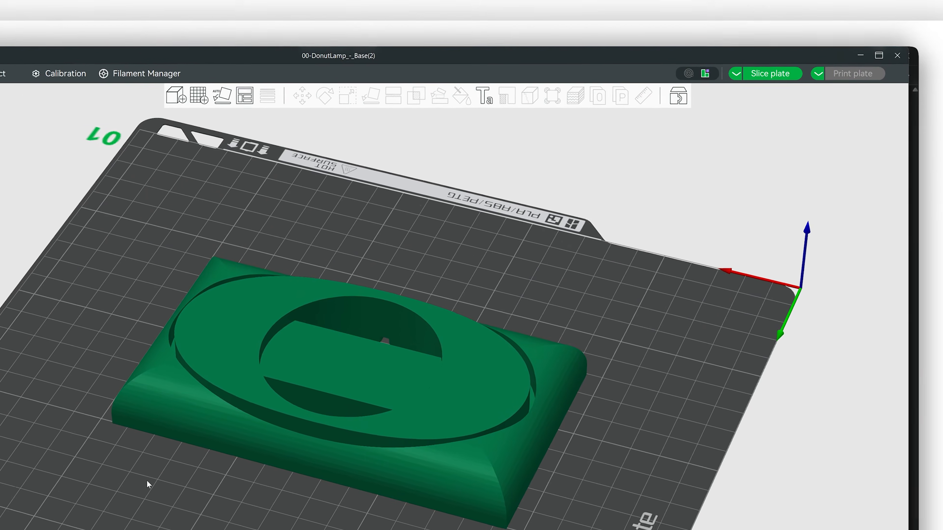
drag(151, 481, 358, 440)
Step: Scale the lamp base to a Z size of 25 mm with uniform scale off
click(357, 440)
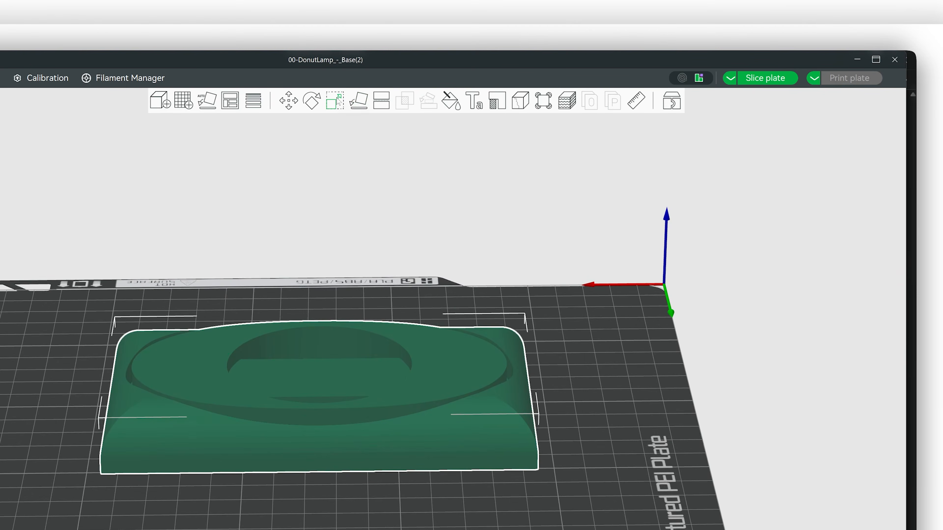
click(338, 100)
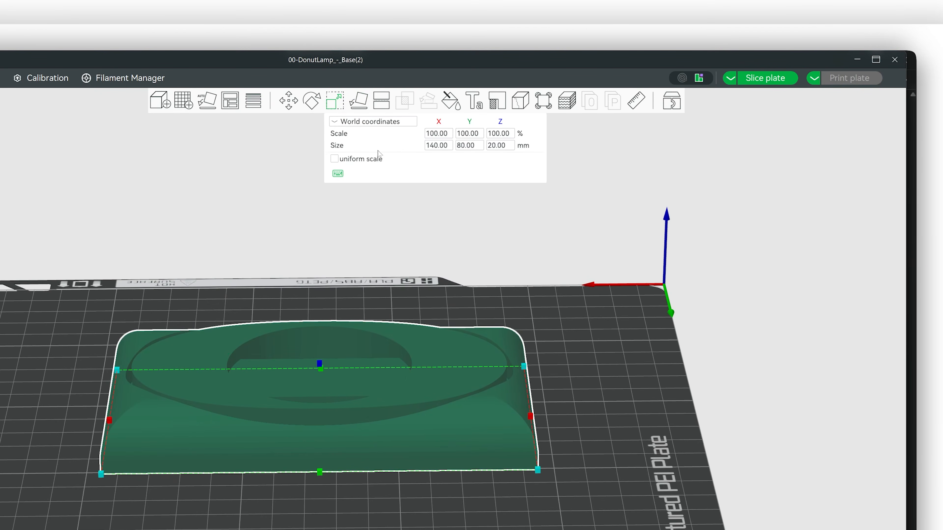
click(346, 162)
click(336, 160)
click(505, 146)
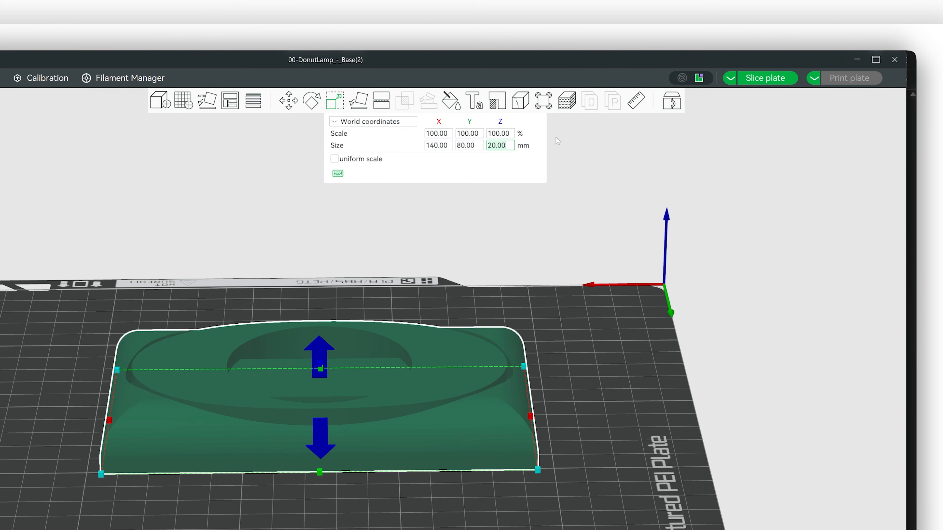
key(BackSpace)
key(BackSpace)
key(BackSpace)
key(BackSpace)
text(5)
key(Return)
click(256, 203)
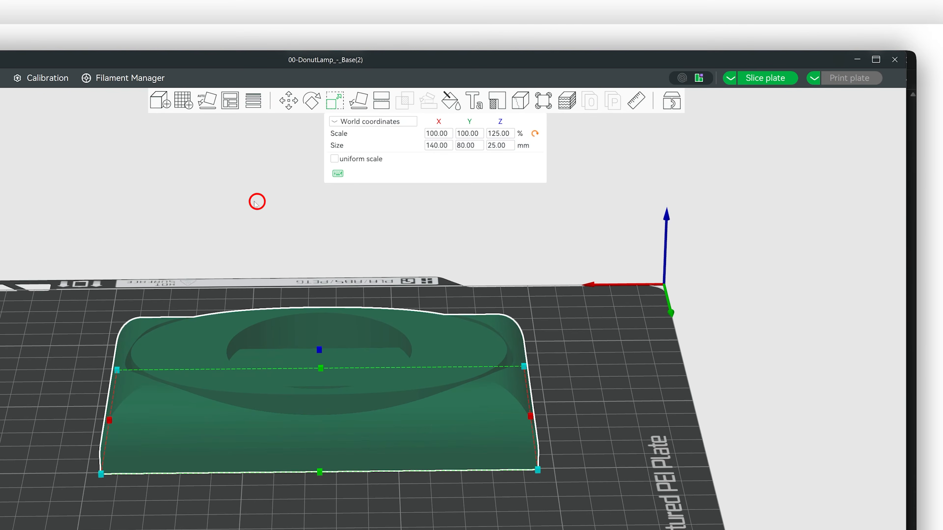
Step: Add a cylinder as a new part of the DonutLamp-Base3.stl object and accept the per-object settings notice
mouse_move(407, 223)
mouse_down()
mouse_move(372, 219)
mouse_move(389, 249)
mouse_move(404, 239)
mouse_up()
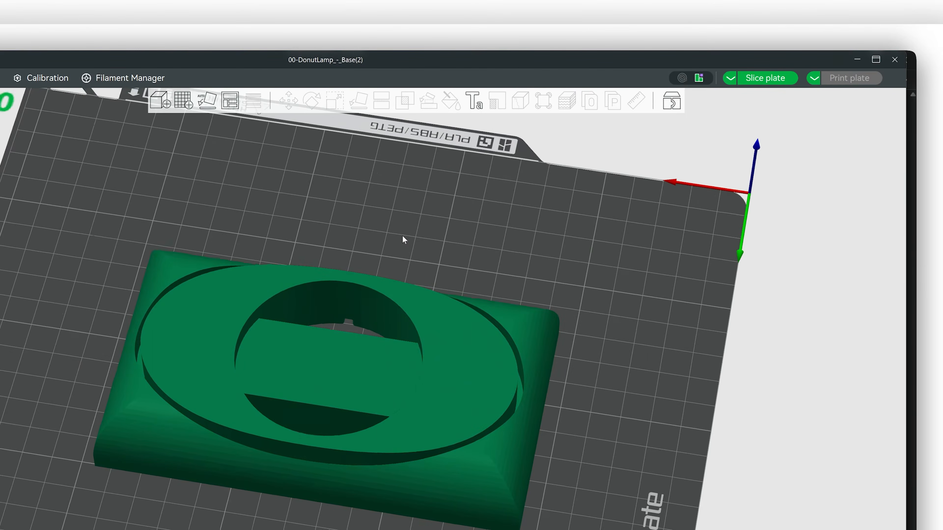
scroll(404, 234, down, 2)
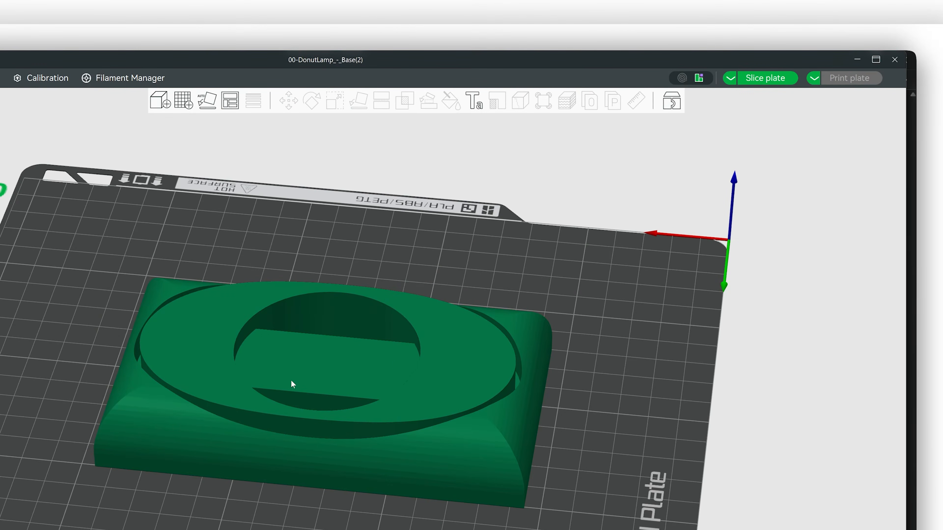
drag(331, 200, 317, 395)
drag(355, 423, 149, 219)
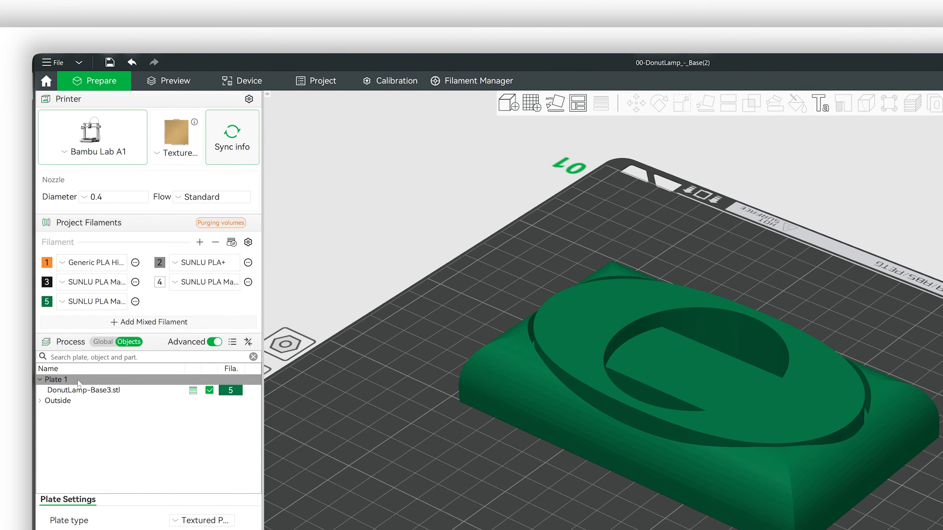
click(80, 389)
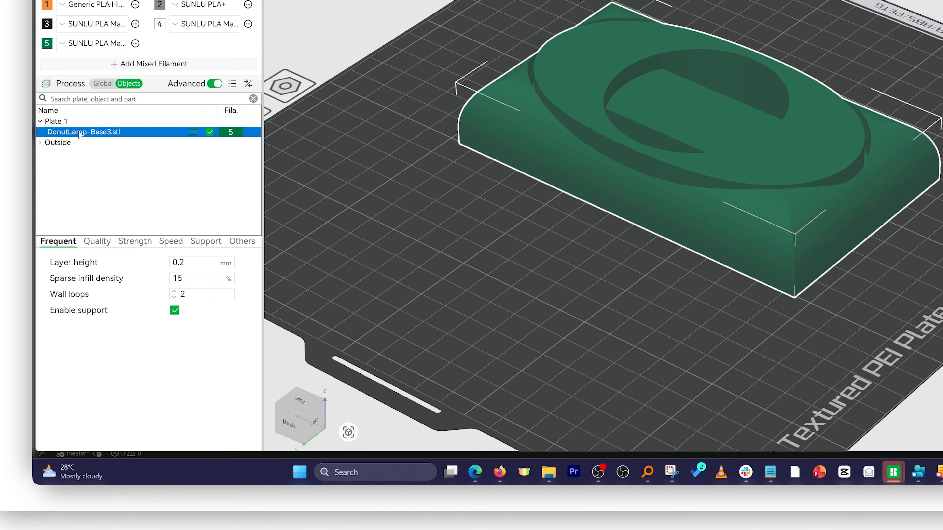
click(81, 390)
right_click(81, 135)
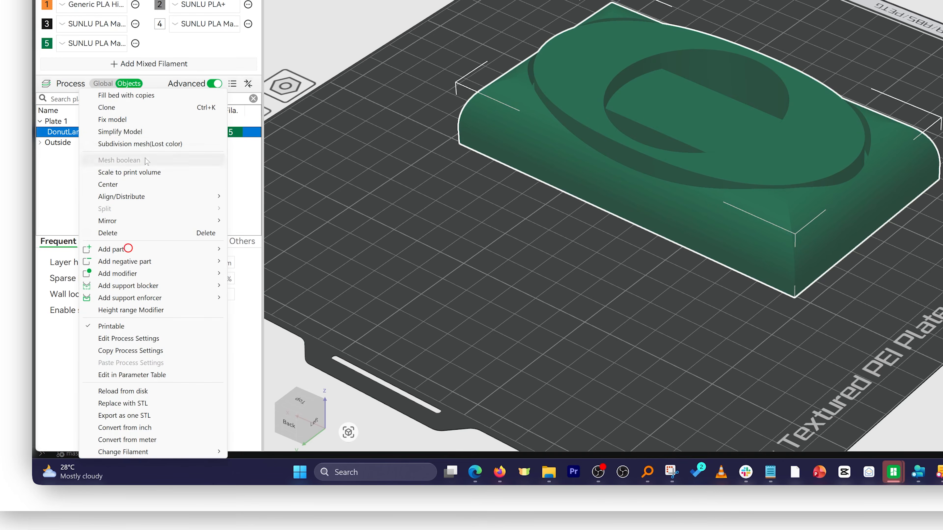
mouse_move(123, 249)
mouse_move(122, 273)
click(273, 277)
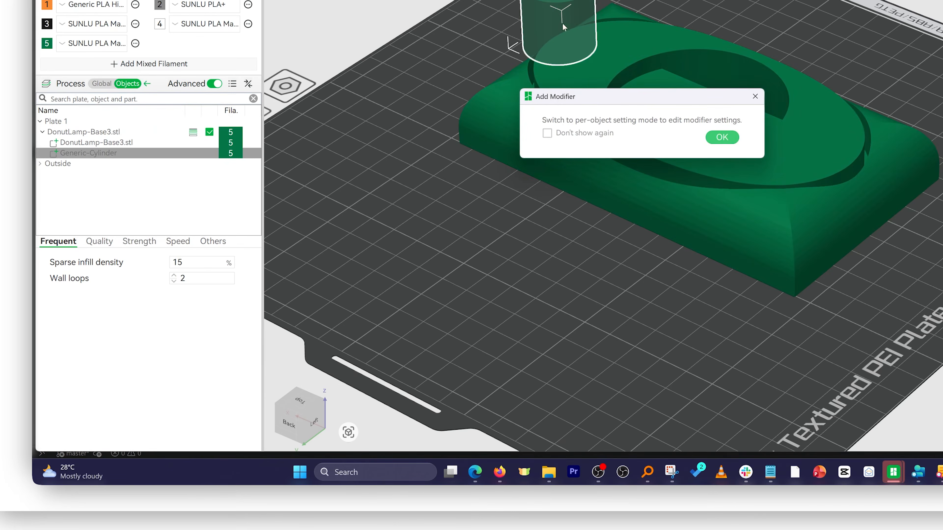
click(713, 135)
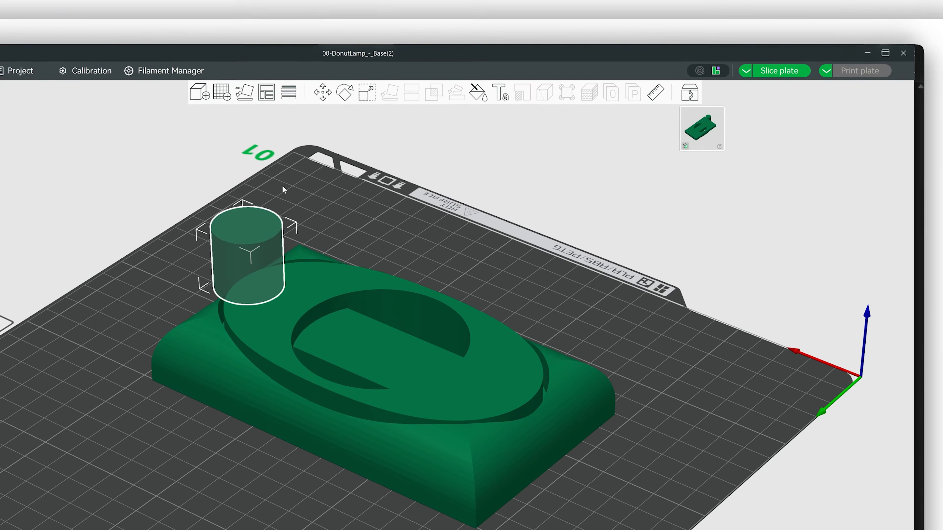
Step: Turn off uniform scale for the cylinder and set its X and Y sizes to 68.1 mm
click(362, 97)
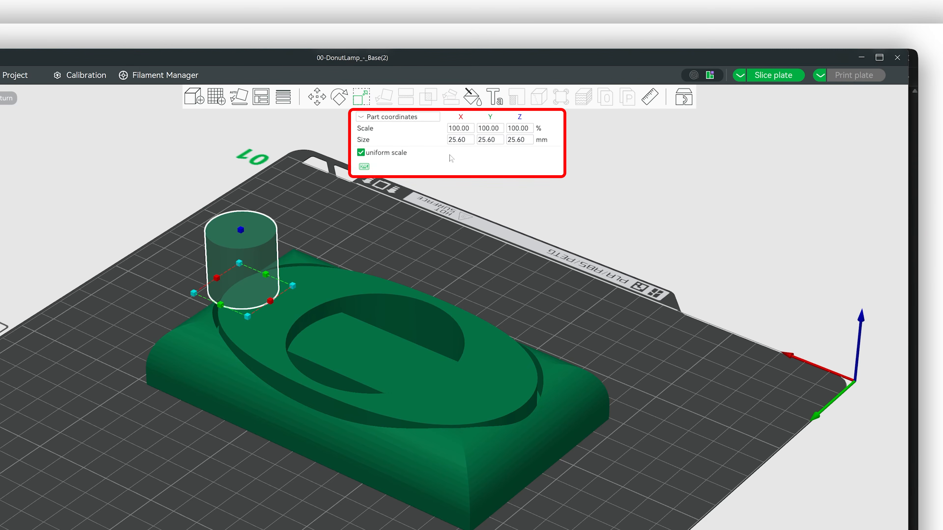
click(466, 140)
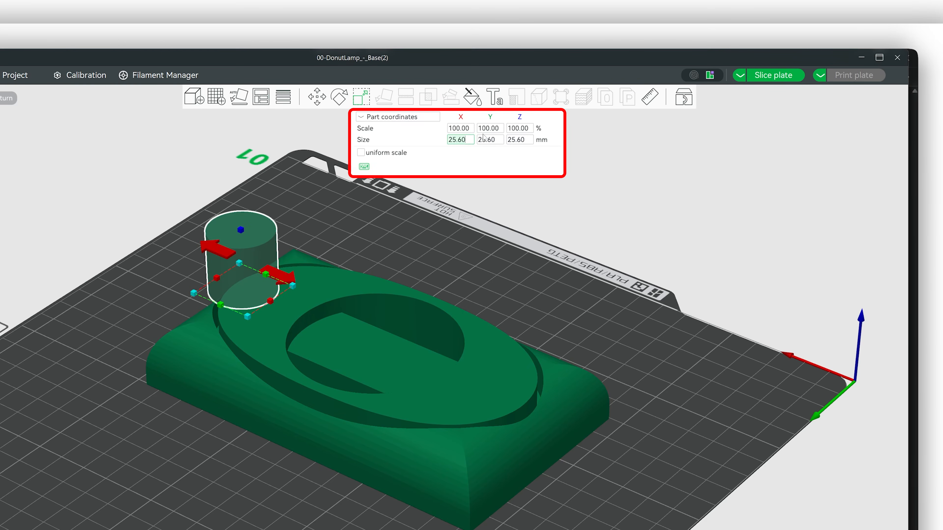
key(BackSpace)
key(BackSpace)
key(BackSpace)
key(BackSpace)
key(BackSpace)
text(68.1)
click(484, 139)
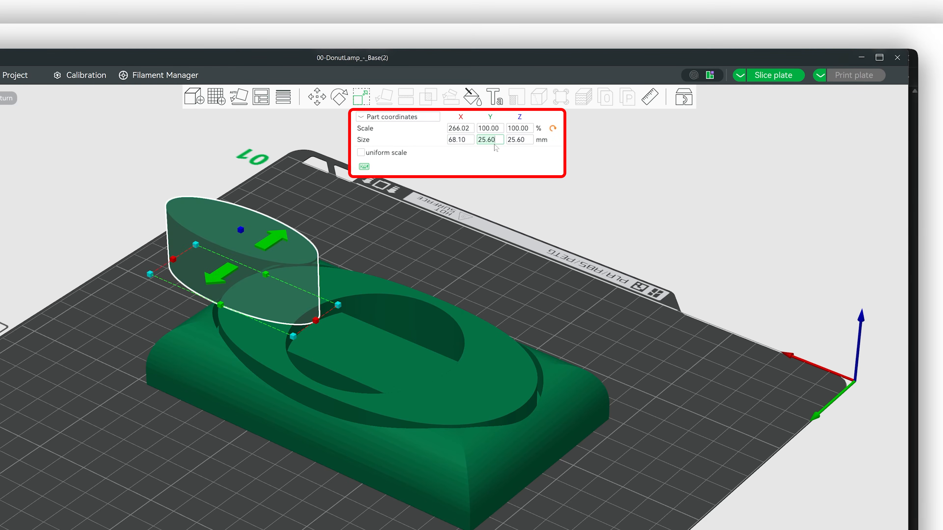
text(68.1)
key(Return)
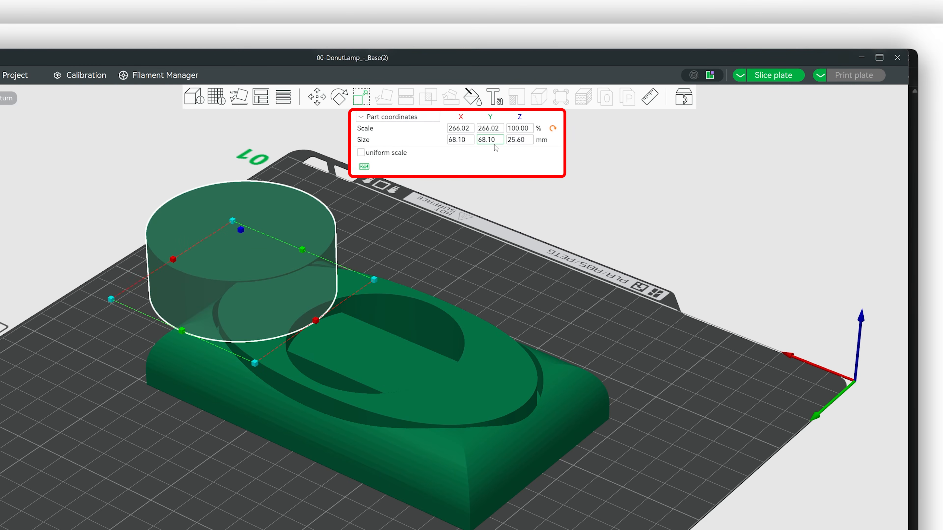
Step: Set the cylinder's Z size to 20 mm
click(519, 140)
key(BackSpace)
key(BackSpace)
key(BackSpace)
key(BackSpace)
key(BackSpace)
text(20)
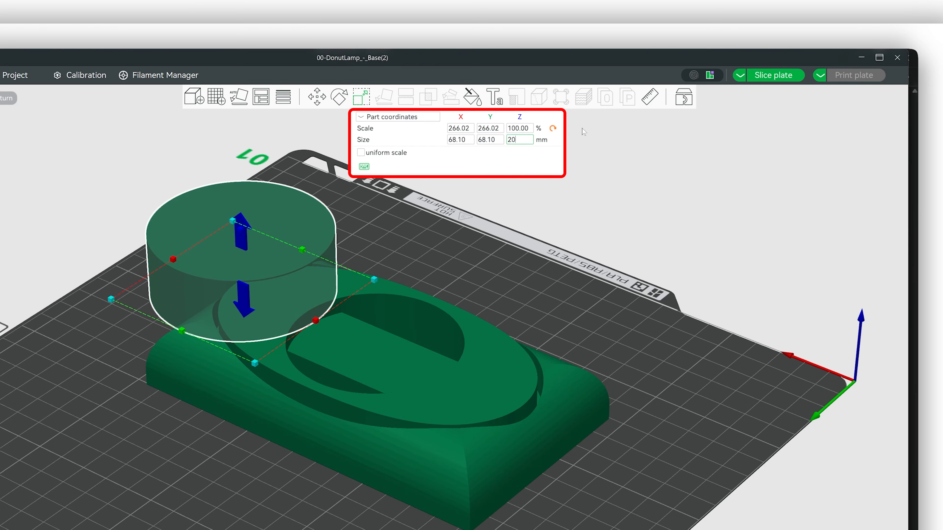
key(Return)
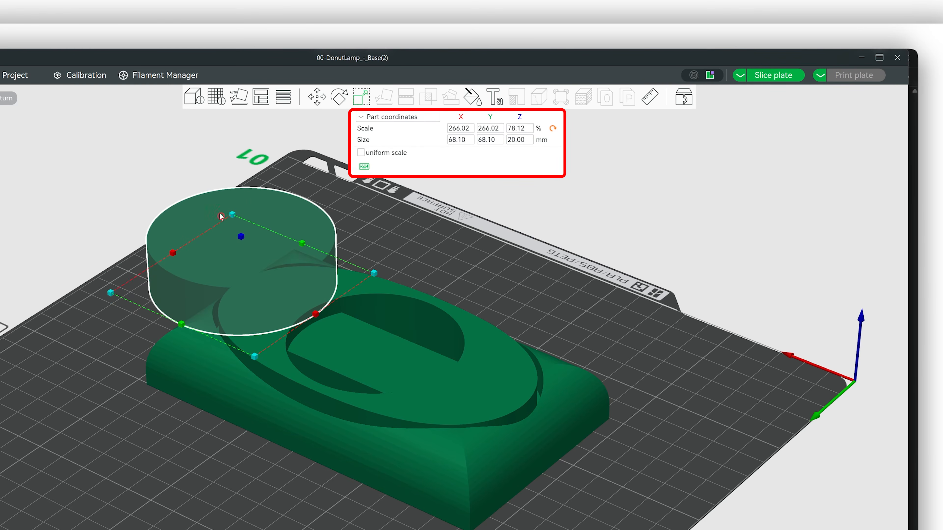
key(Escape)
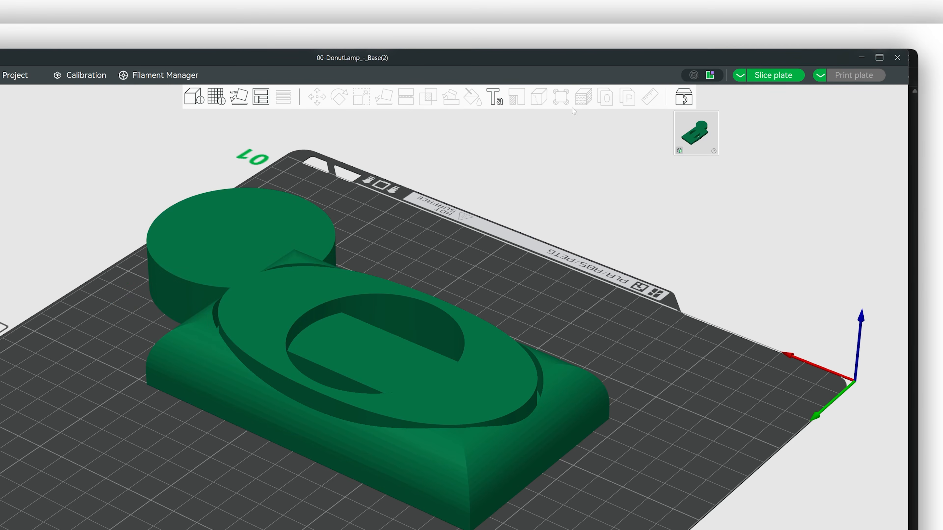
Step: Center the DonutLamp-Base3.stl part, leaving the cylinder part out of the selection
drag(527, 176, 460, 338)
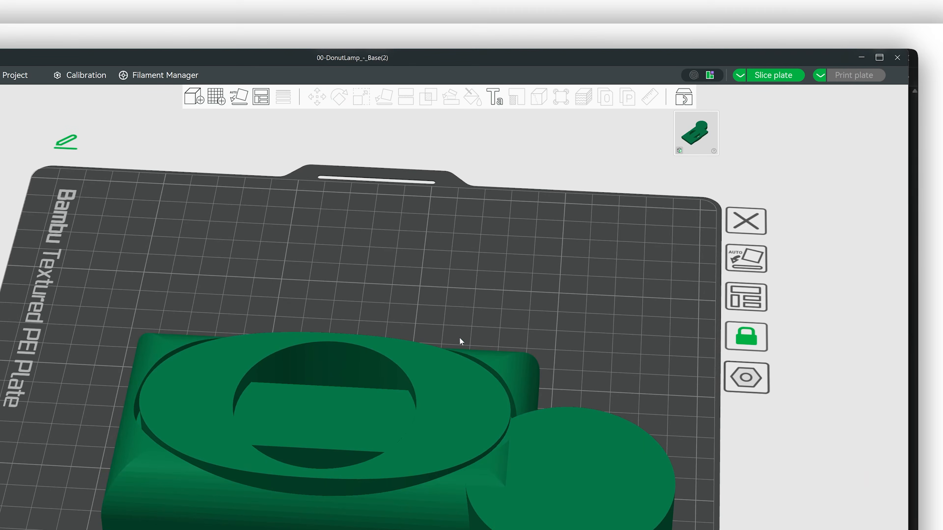
click(498, 430)
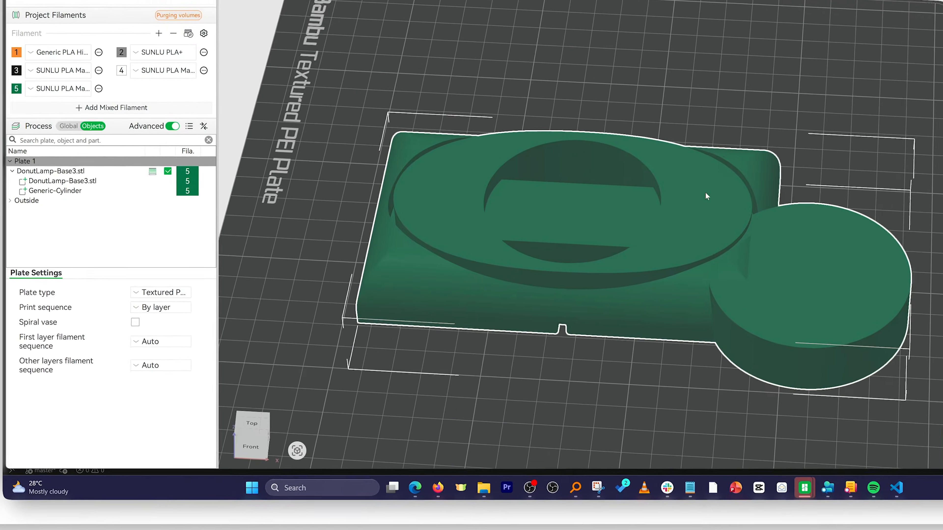
click(707, 196)
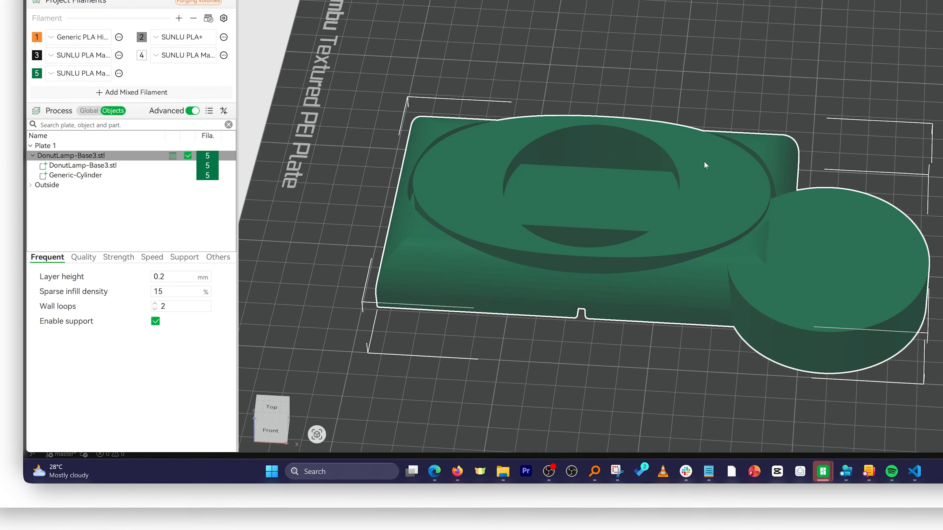
click(102, 166)
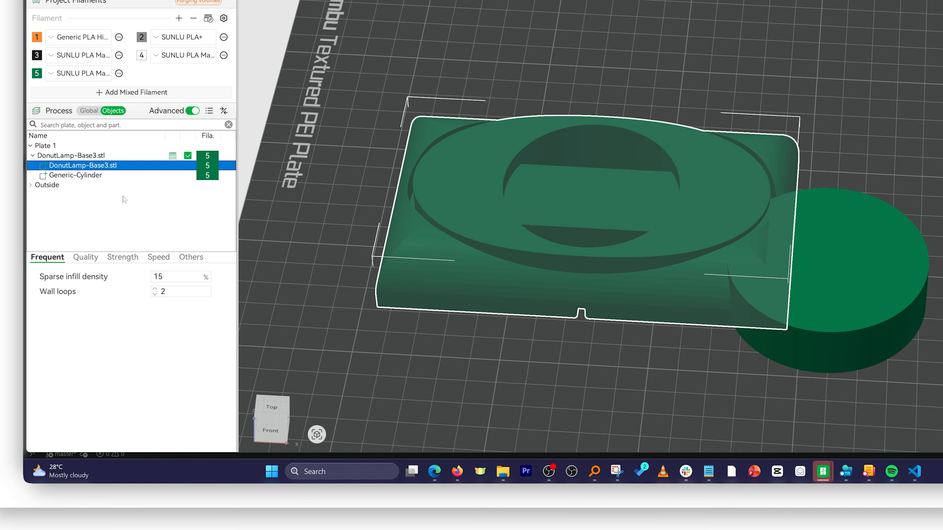
right_click(112, 165)
click(173, 215)
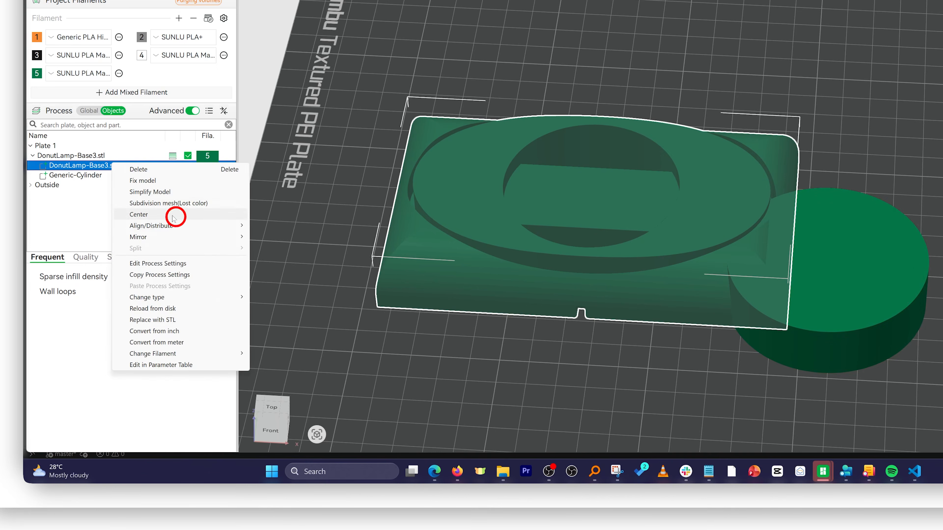
Step: Center the cylinder part over the lamp base's round recess
click(85, 176)
right_click(85, 176)
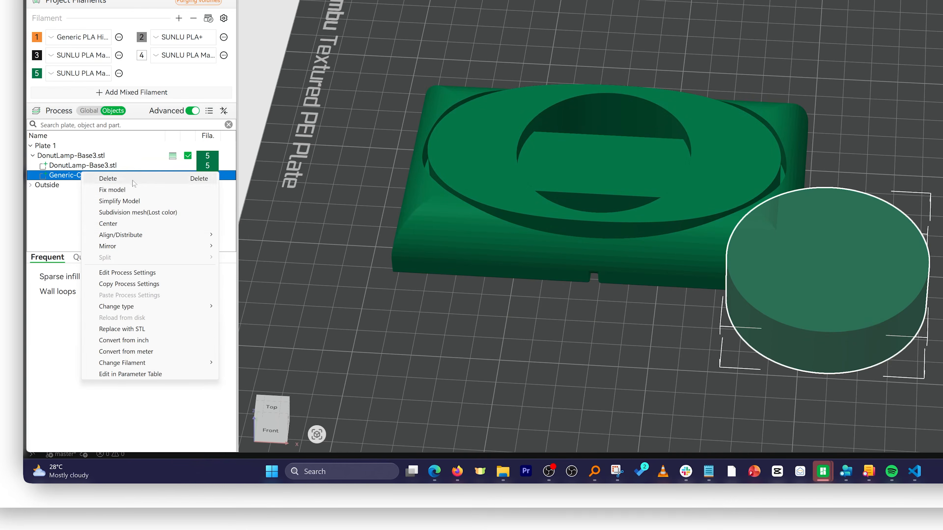
click(133, 225)
Step: Select both the lamp base and cylinder parts and assemble them face to face, with the cylinder's top face fixed and the base's oval top face moving
mouse_move(316, 18)
mouse_down()
mouse_move(324, 28)
mouse_move(353, 9)
mouse_move(320, 8)
mouse_move(310, 24)
mouse_up()
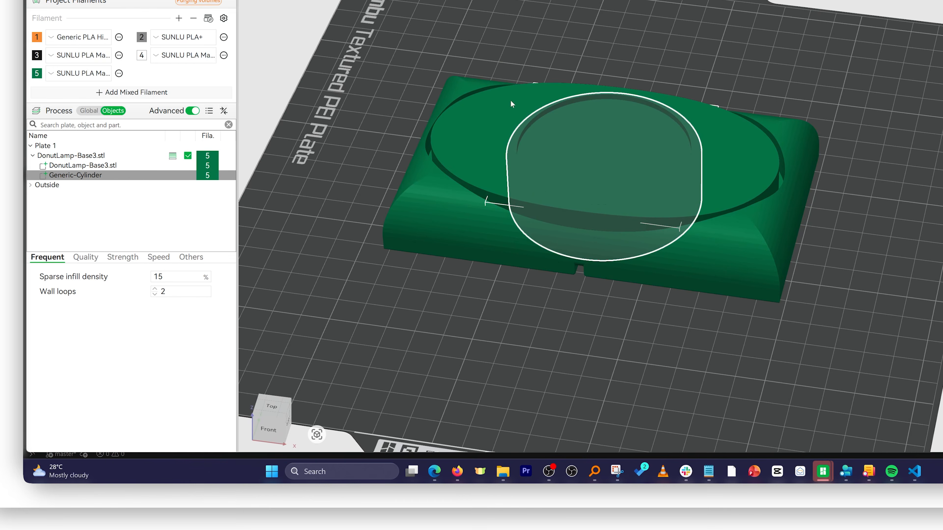
drag(400, 103, 705, 85)
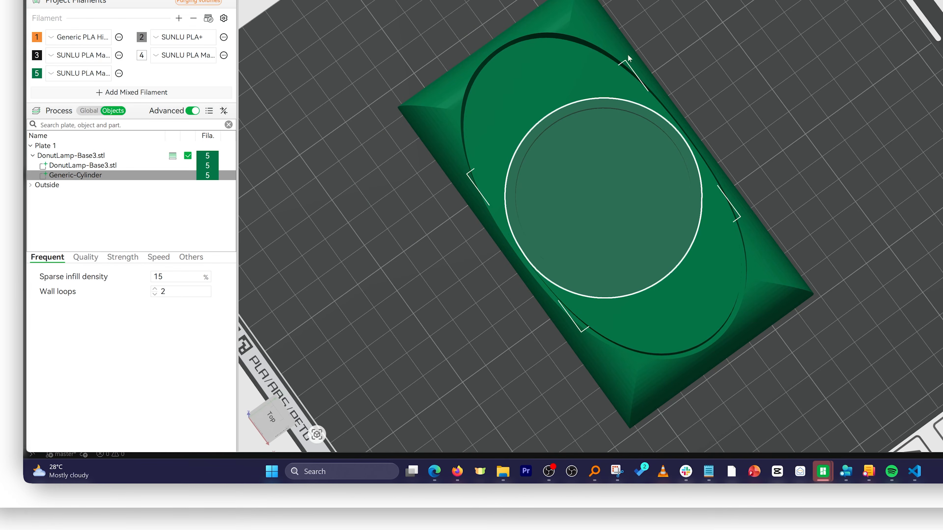
drag(650, 77, 551, 7)
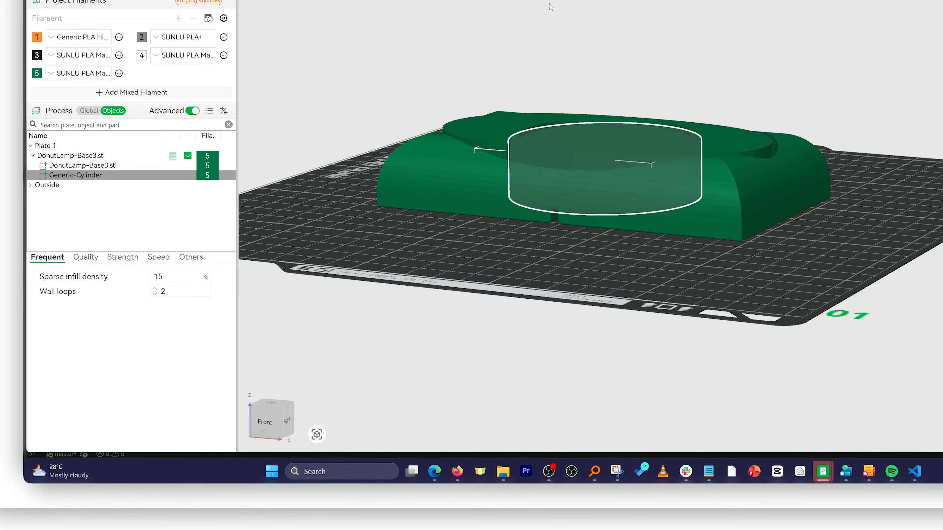
click(551, 5)
click(99, 166)
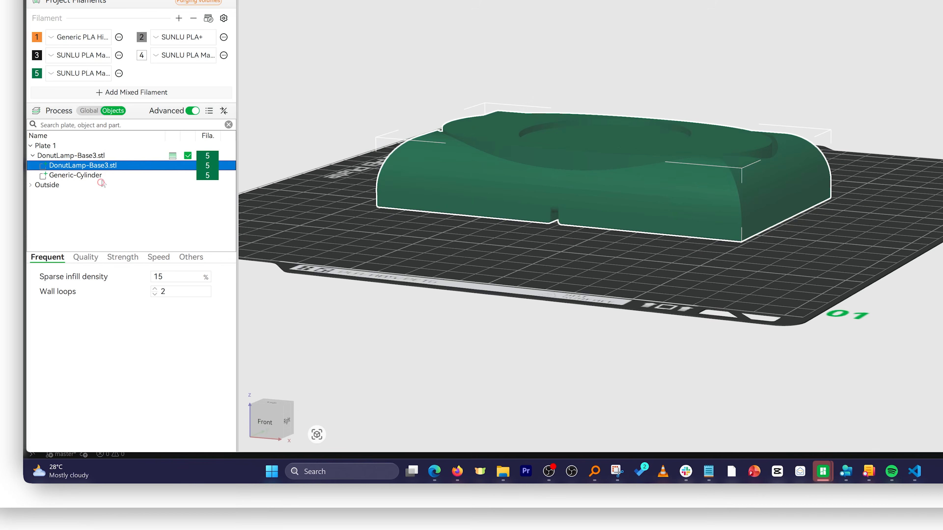
ctrl+click(99, 178)
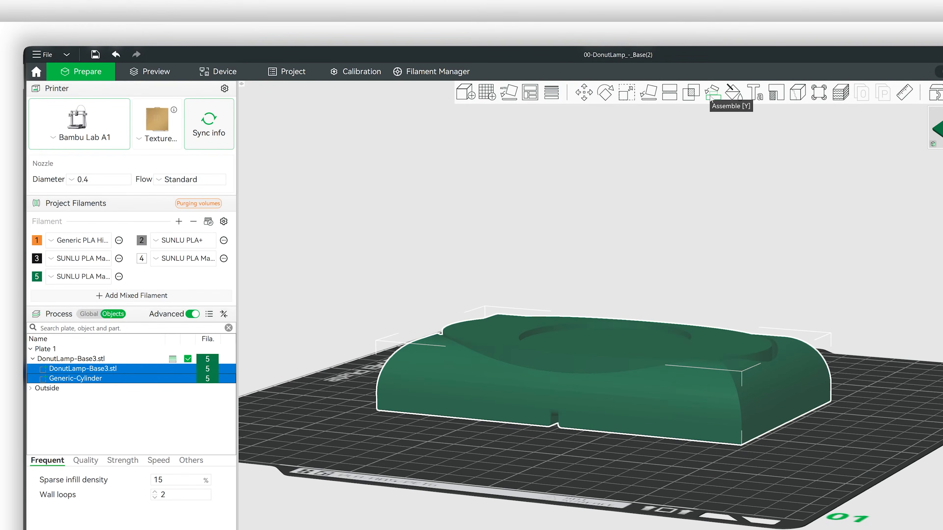
click(711, 95)
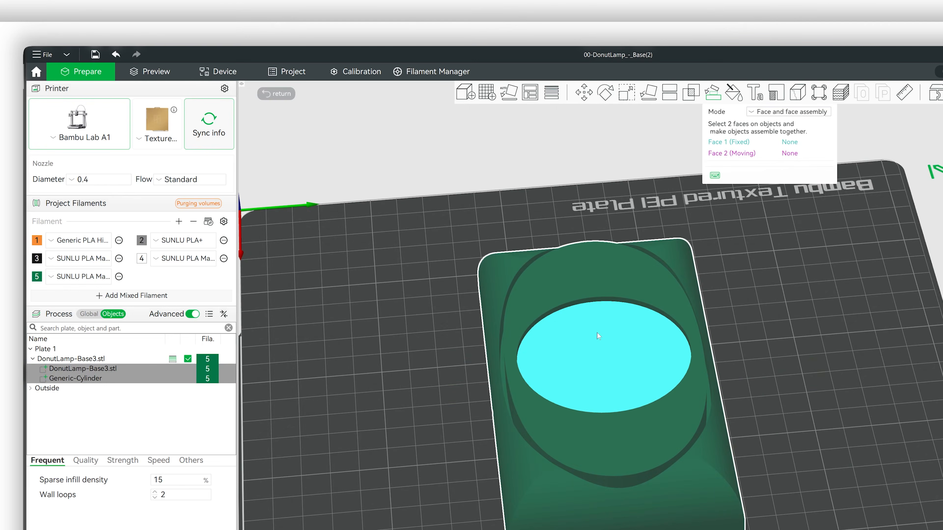
mouse_move(495, 205)
mouse_down()
mouse_move(481, 193)
mouse_move(496, 206)
mouse_up()
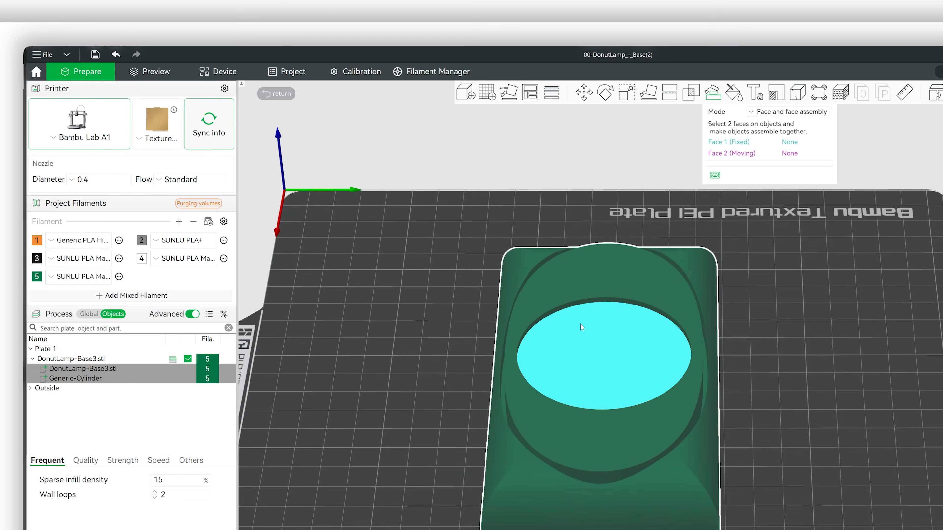
click(580, 325)
click(616, 266)
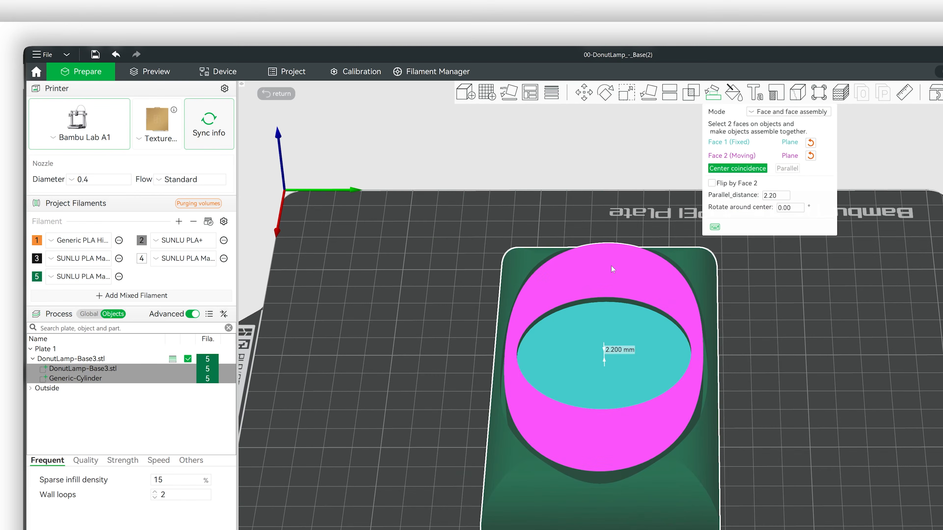
Step: Set the parallel distance between the two assembled faces to 0
click(776, 197)
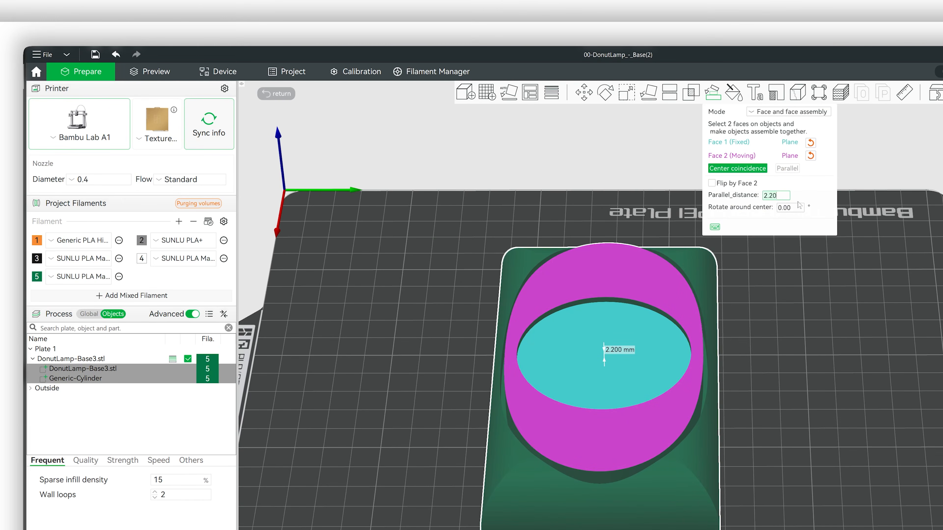
key(ctrl+a)
text(0)
key(Return)
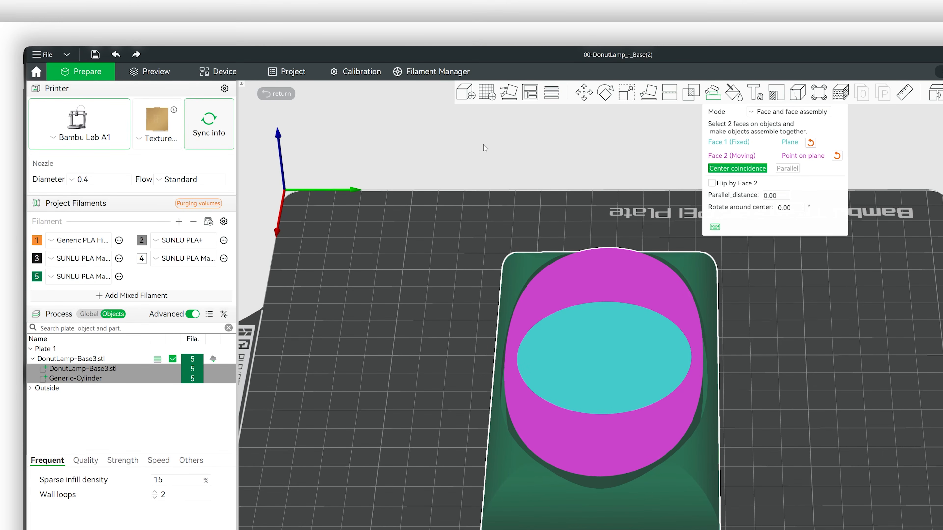
Step: Subtract the cylinder from DonutLamp-Base3.stl with a mesh boolean, using the base as A and the cylinder as B, without keeping the original models
click(691, 93)
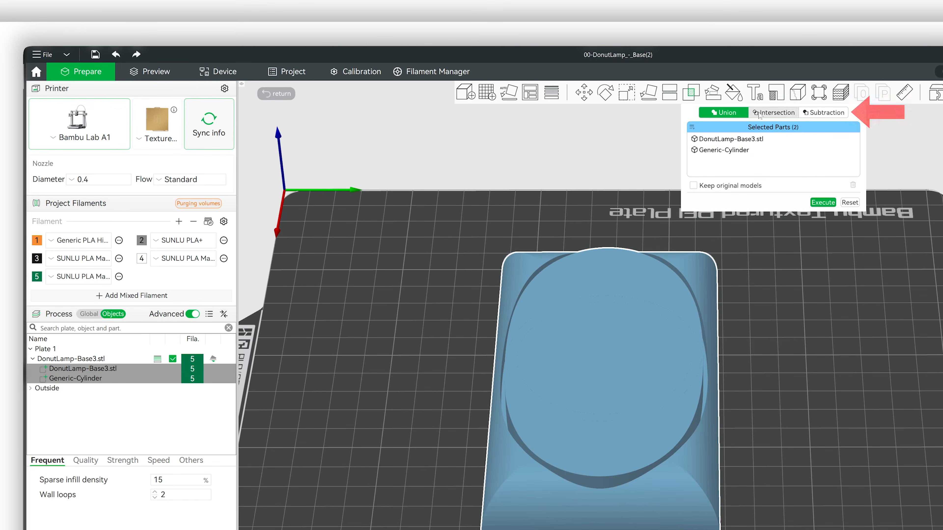
click(819, 115)
mouse_move(557, 160)
mouse_down()
mouse_move(534, 155)
mouse_move(499, 175)
mouse_move(506, 183)
mouse_move(519, 134)
mouse_move(512, 178)
mouse_up()
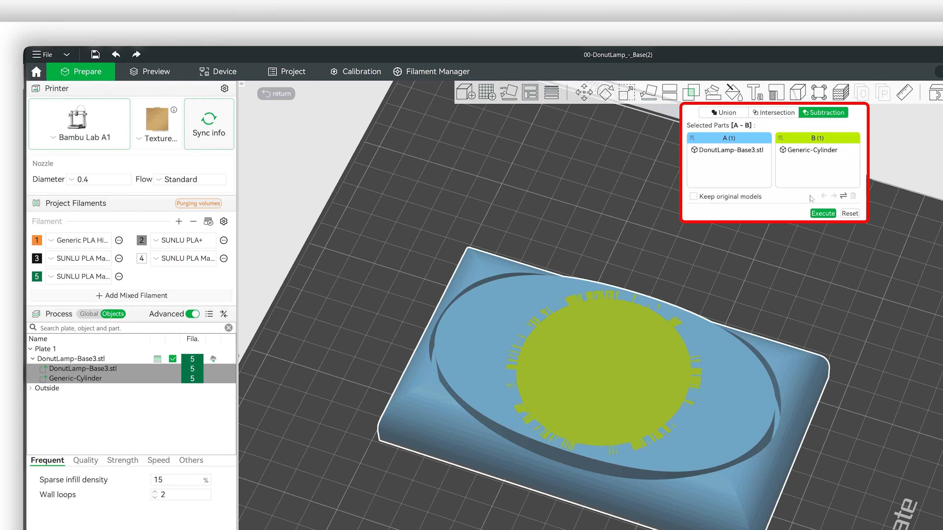
click(843, 195)
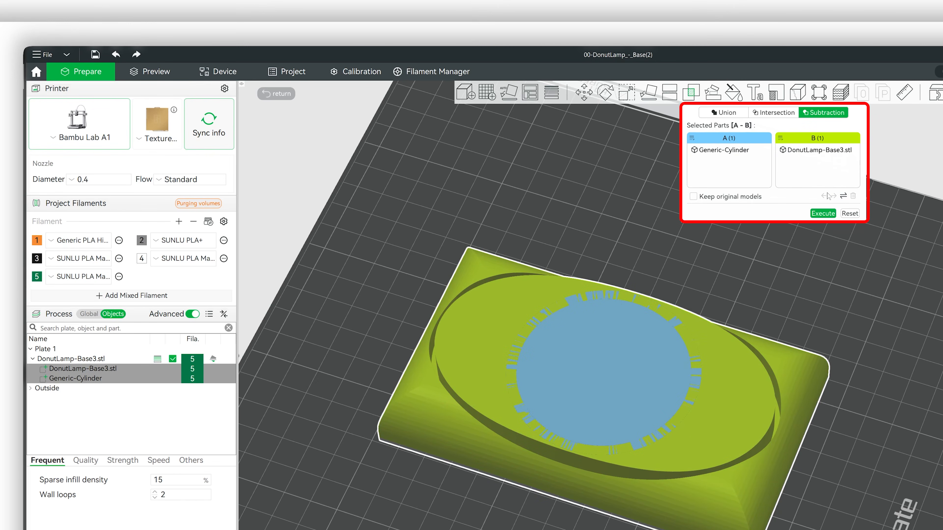
click(843, 196)
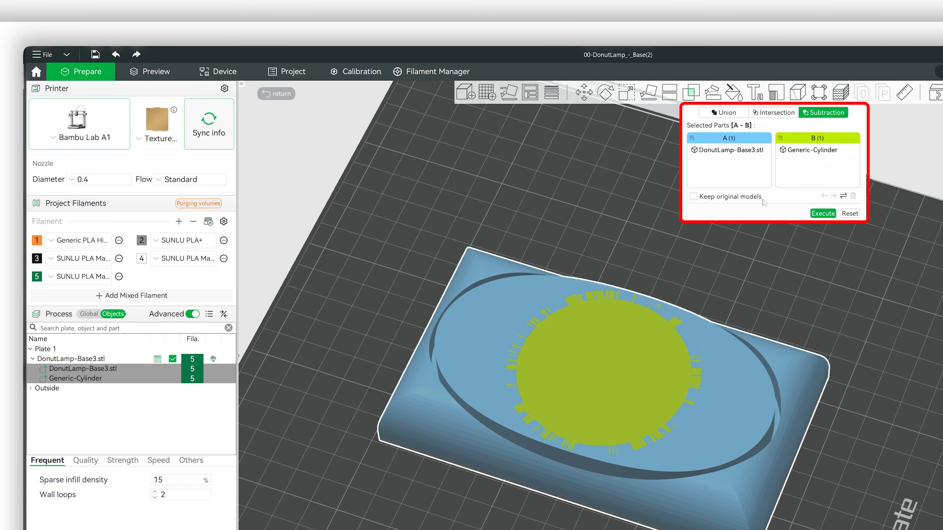
click(822, 214)
Step: Examine the round recess cut into the lamp base and its underlying openings from several angles
drag(700, 252, 721, 277)
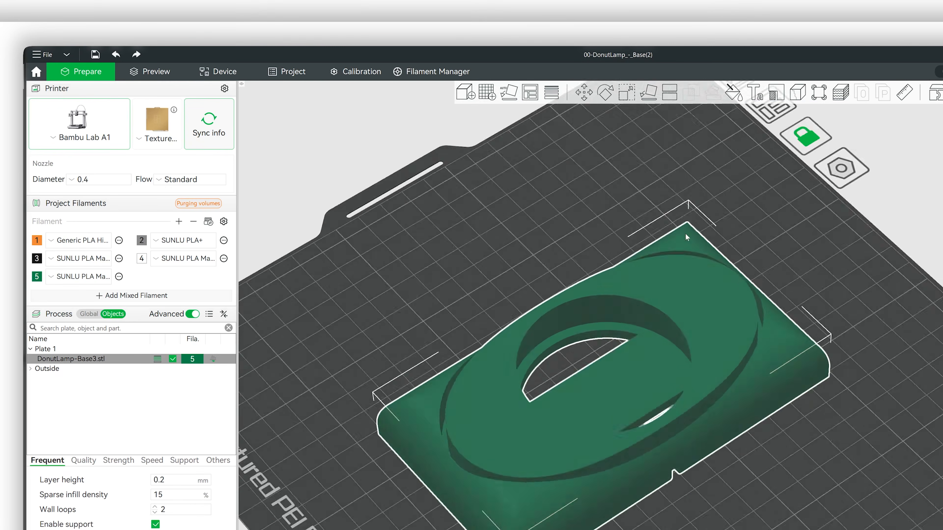
scroll(646, 351, up, 5)
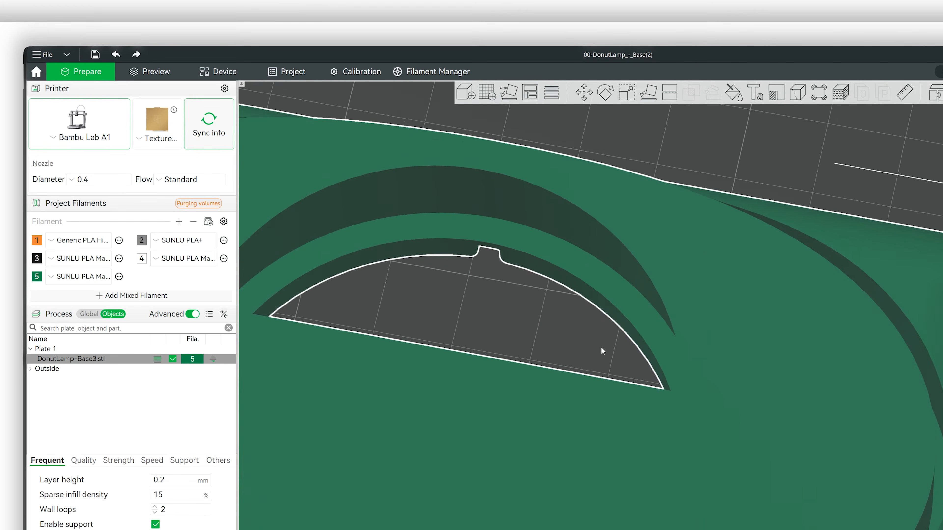
scroll(603, 348, down, 3)
drag(653, 198, 676, 193)
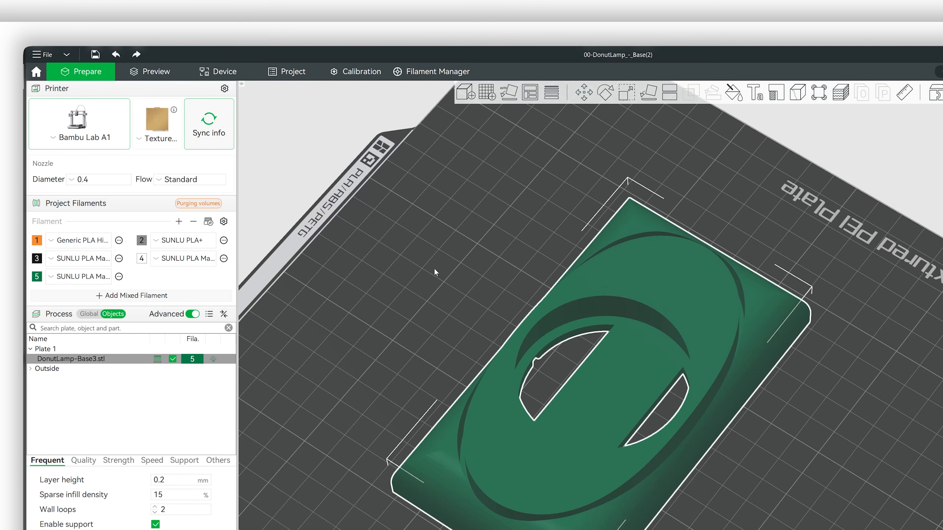
click(435, 269)
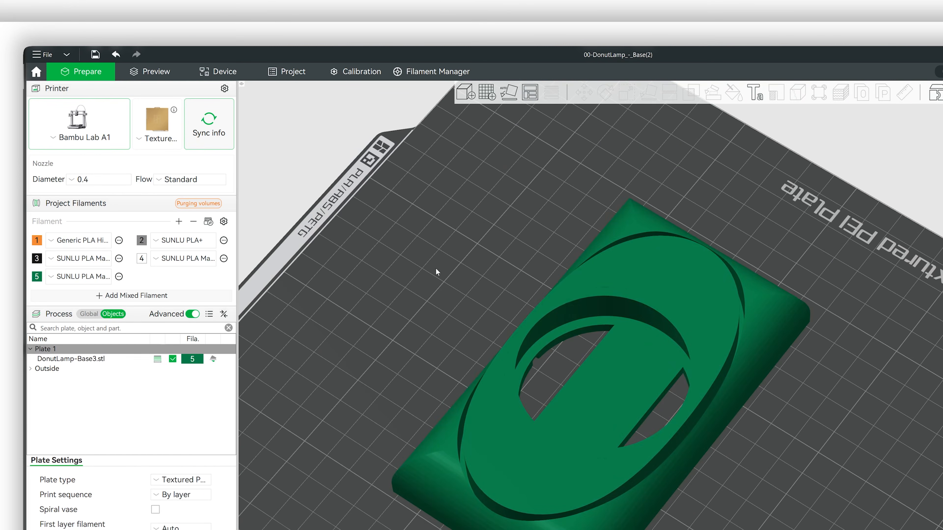
drag(419, 339, 341, 318)
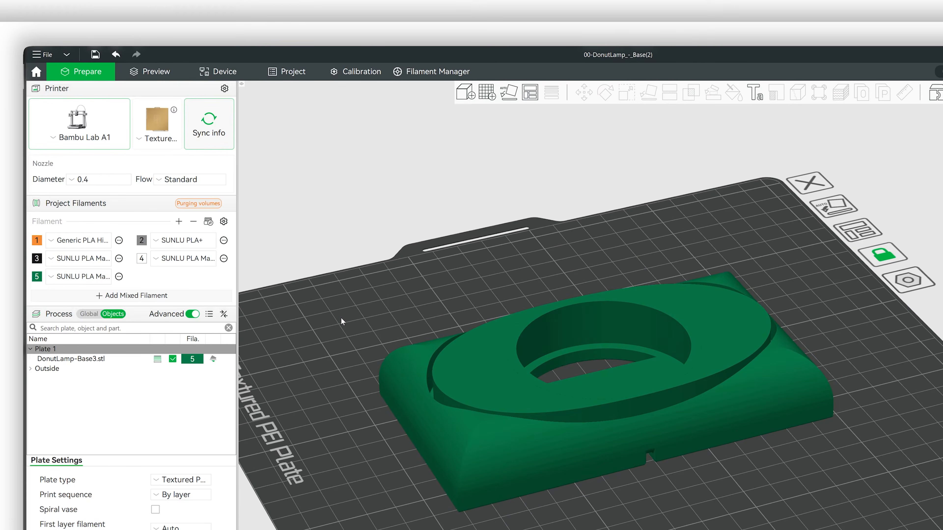
click(543, 320)
click(503, 263)
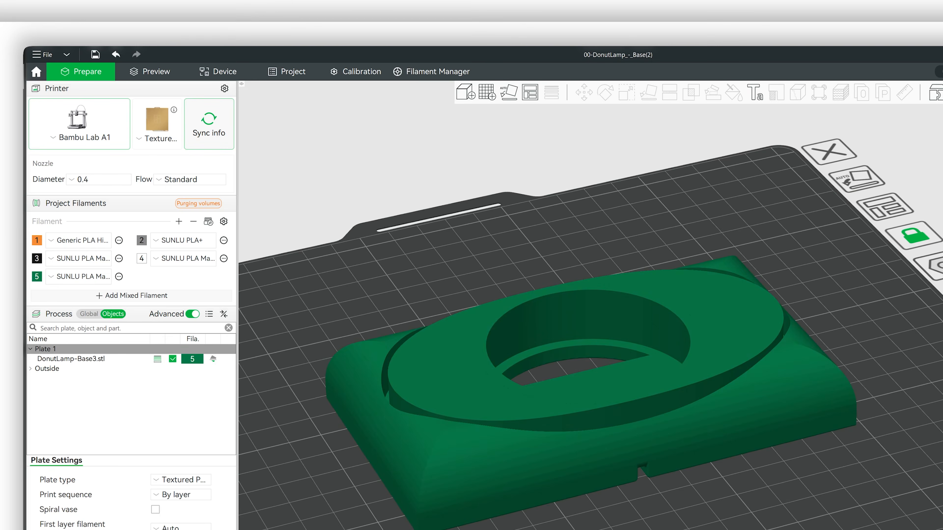
drag(808, 231, 820, 255)
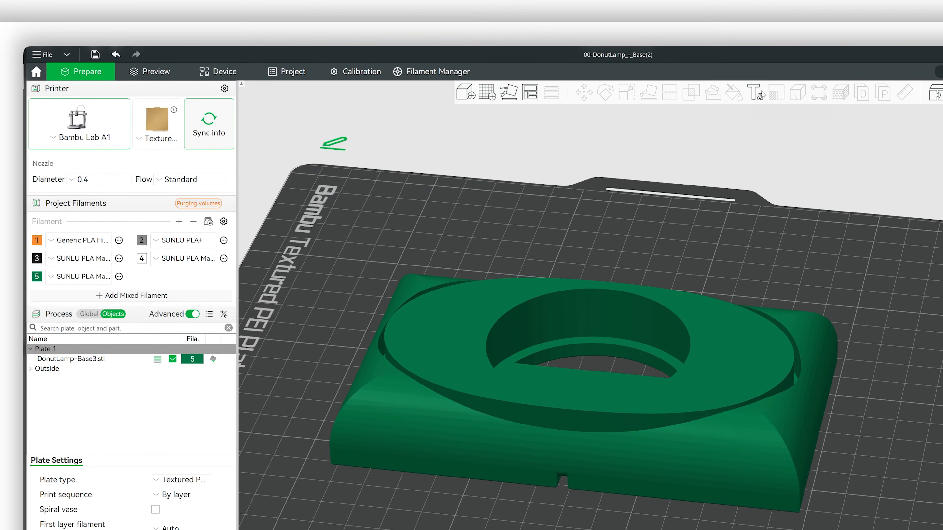
Step: Lay the lamp base on its flat underside on the build plate and clear the selection
key(ctrl+a)
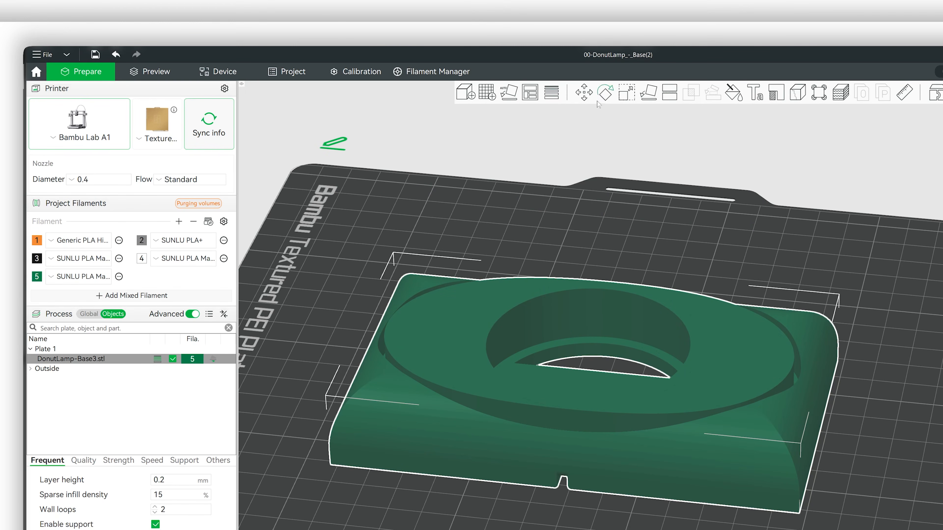
click(652, 98)
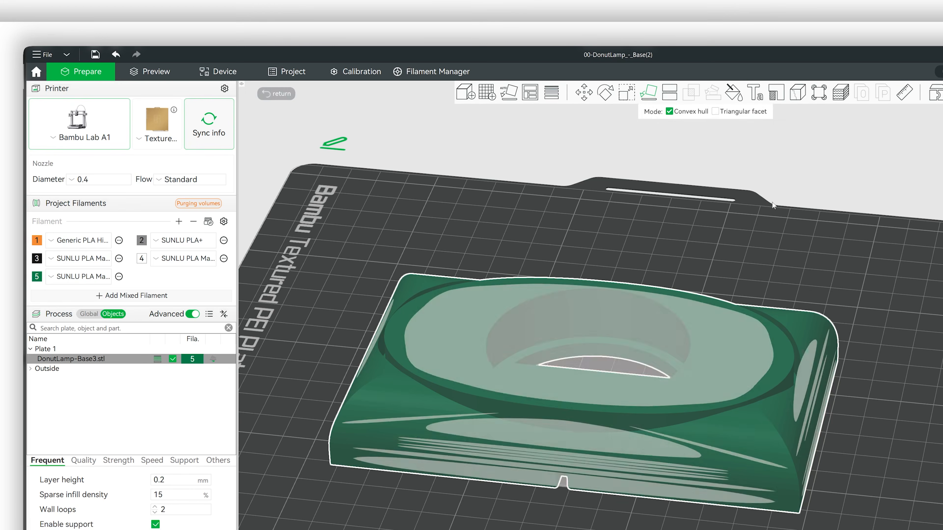
click(736, 371)
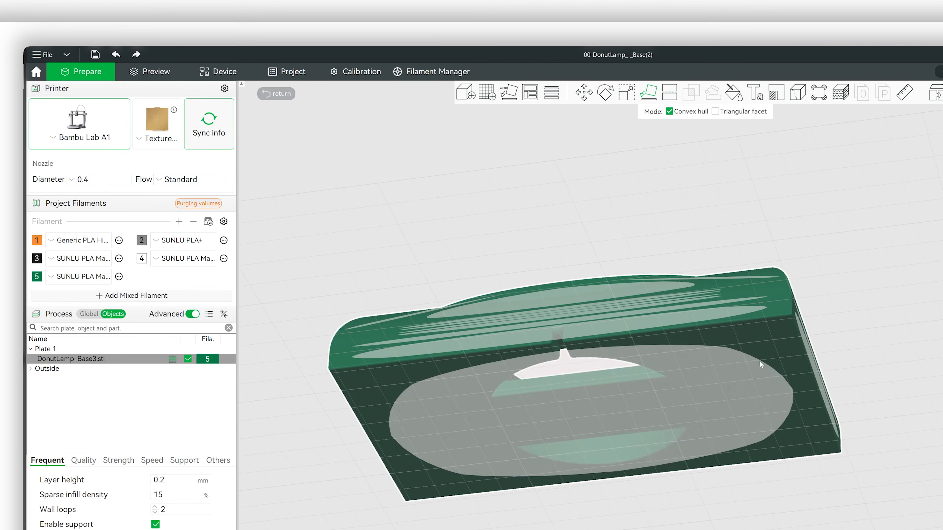
drag(841, 211, 825, 234)
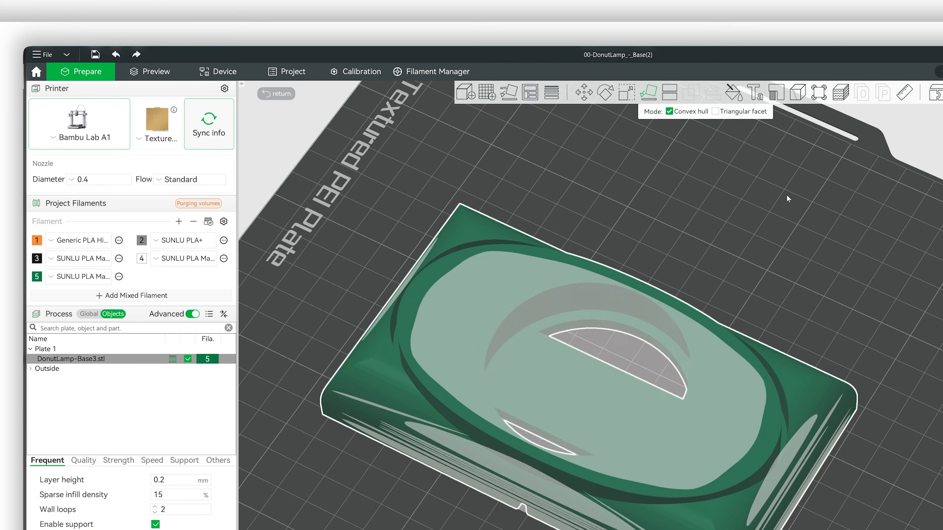
click(786, 195)
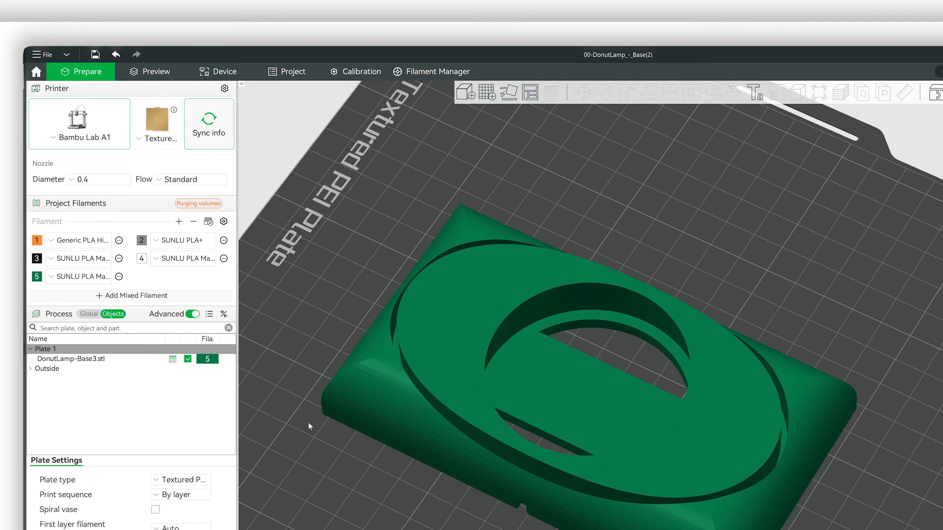
scroll(633, 208, down, 5)
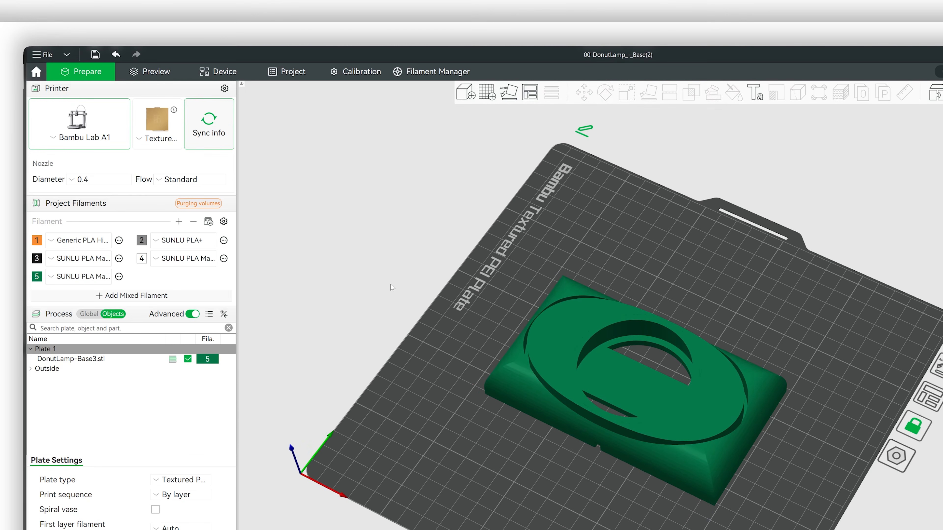